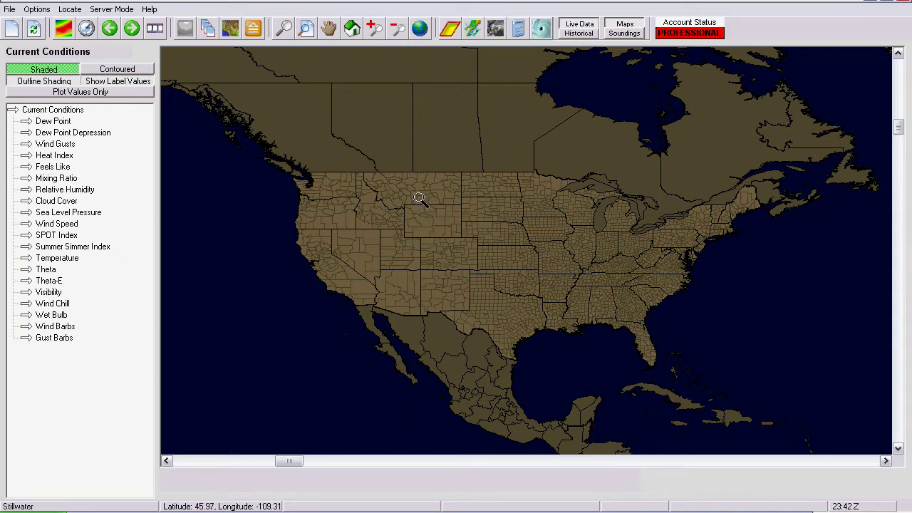
- Drag a zoom box over the central United States to show its counties
drag(419, 199, 600, 322)
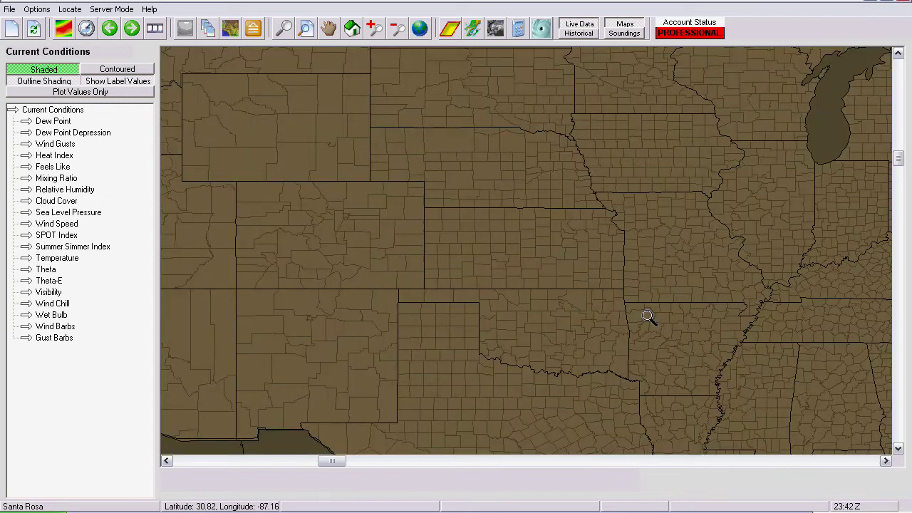
- Enable the Terrain layer in Standard Overlays and bring up the Terrain Backgrounds choices
click(231, 32)
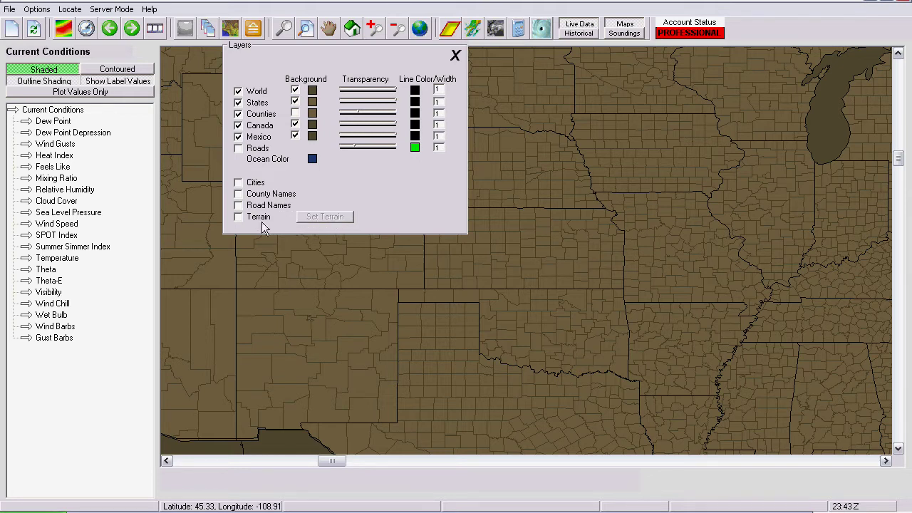
click(238, 217)
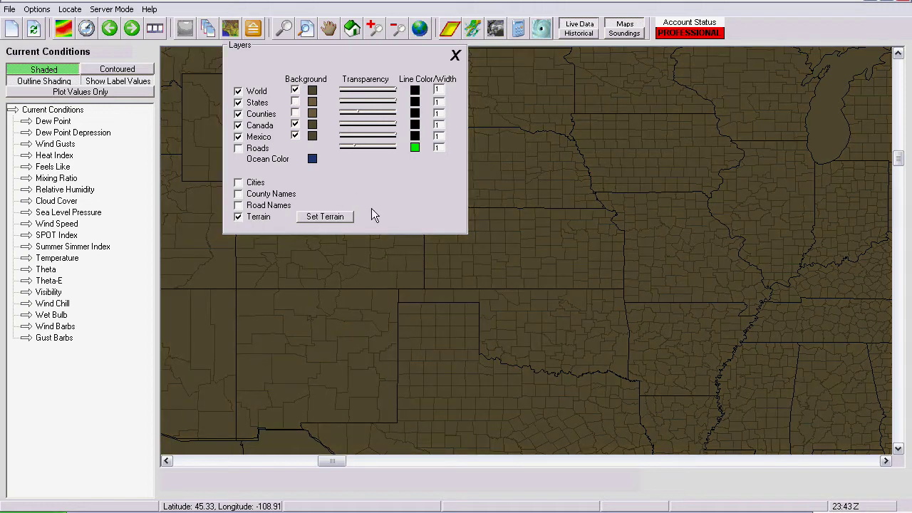
click(329, 218)
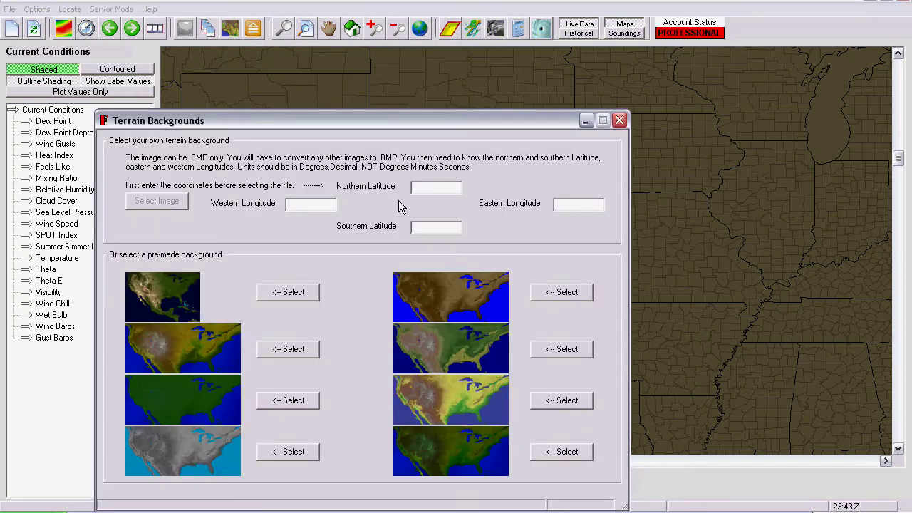
drag(431, 118, 486, 54)
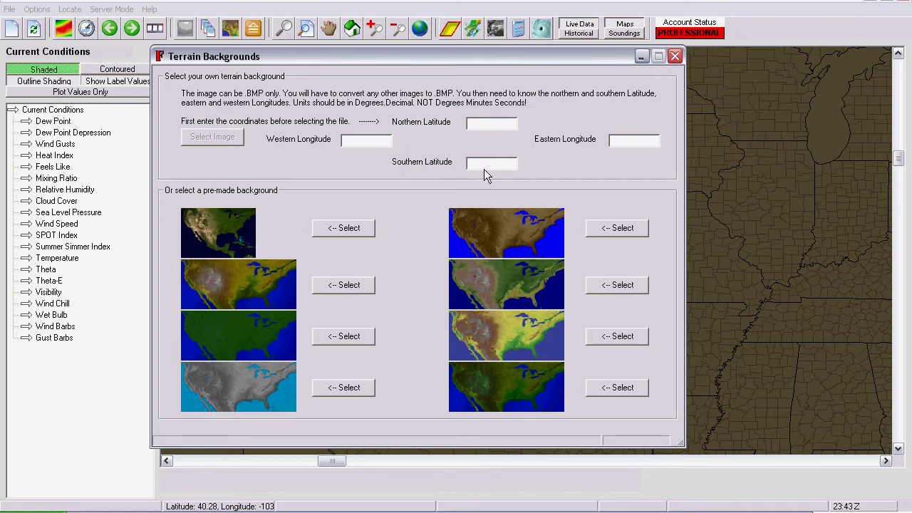
click(619, 140)
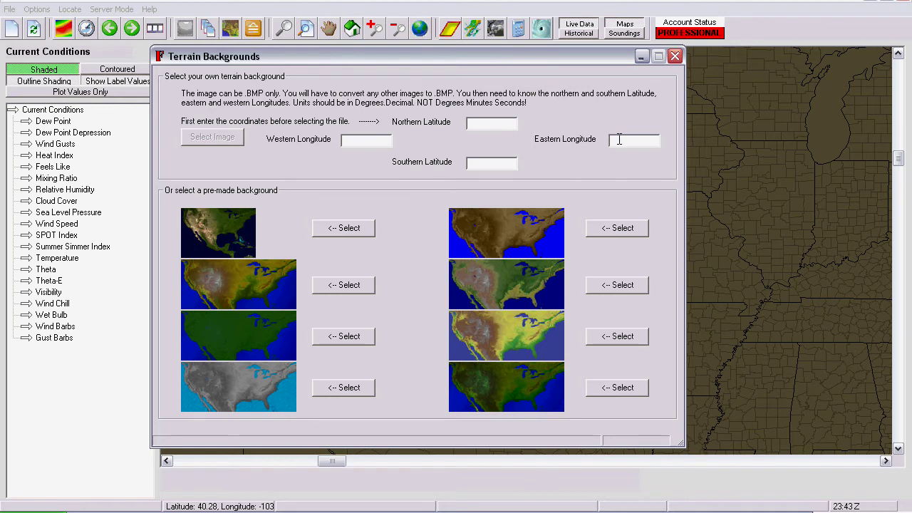
click(474, 125)
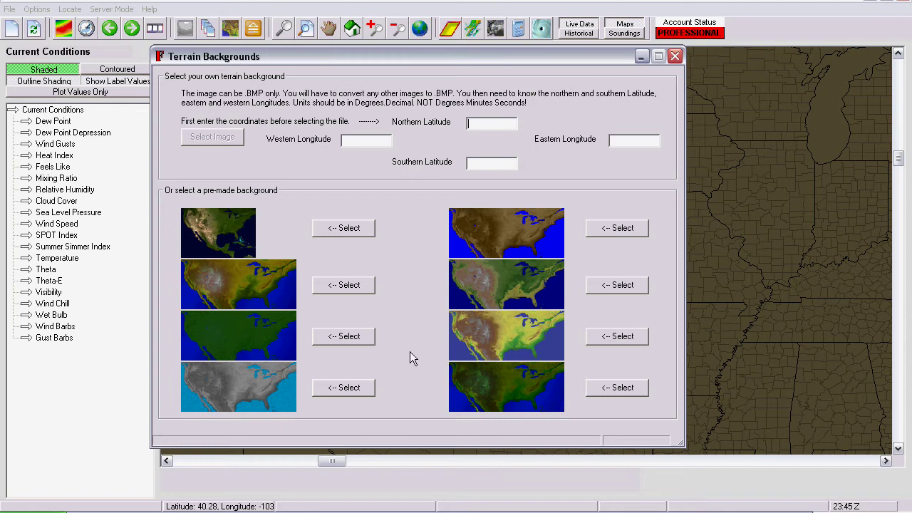
- Download the second-row left shaded-relief terrain background and reposition the restart prompt
click(339, 286)
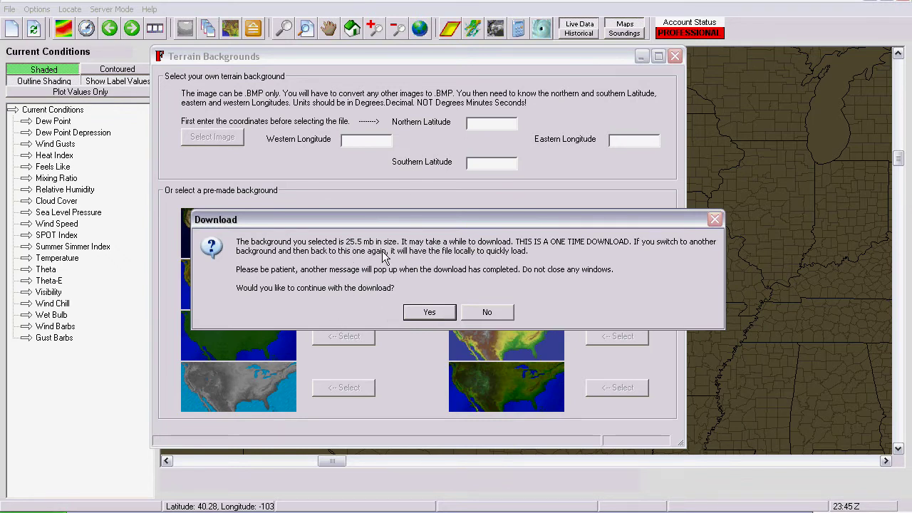
click(430, 313)
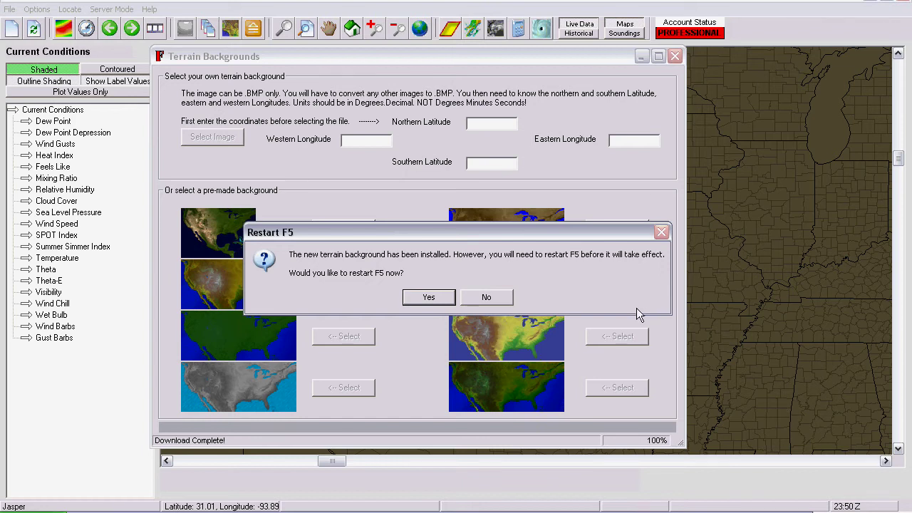
drag(532, 239, 523, 246)
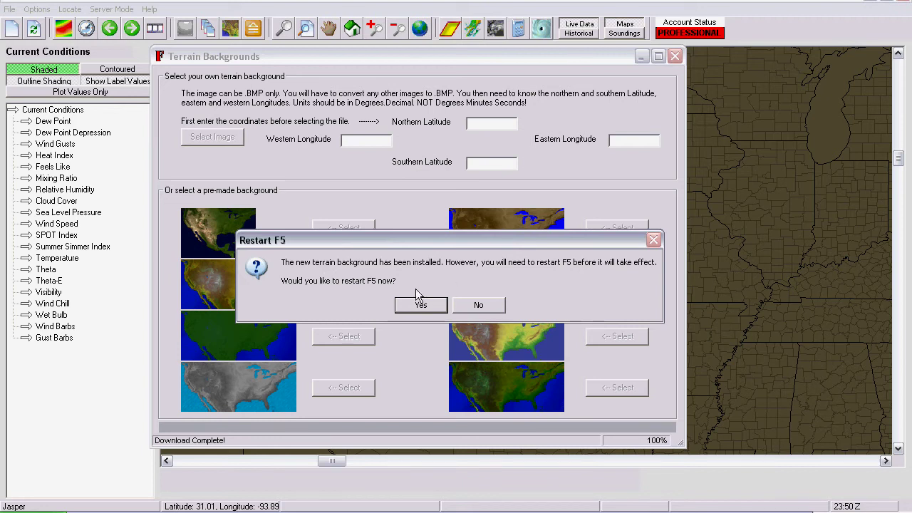
- Restart F5 to apply the new terrain, then put the brown state fill back on
click(418, 311)
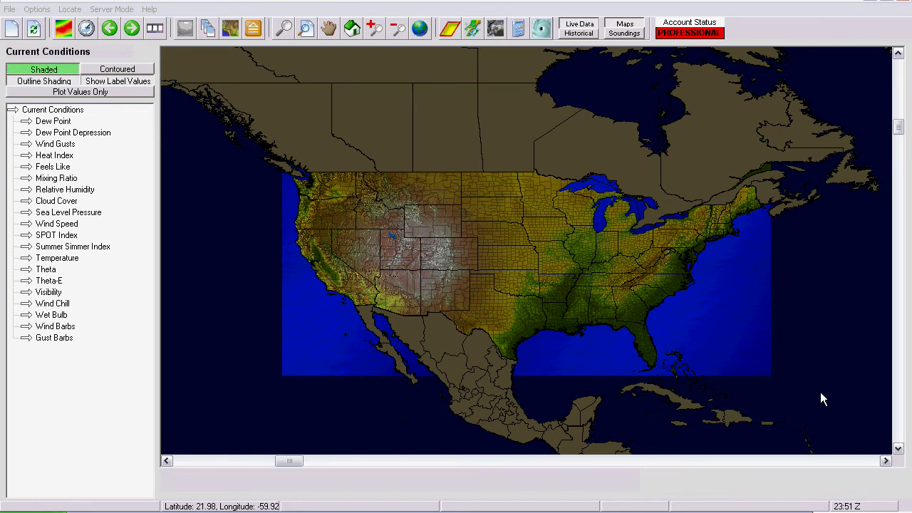
click(230, 30)
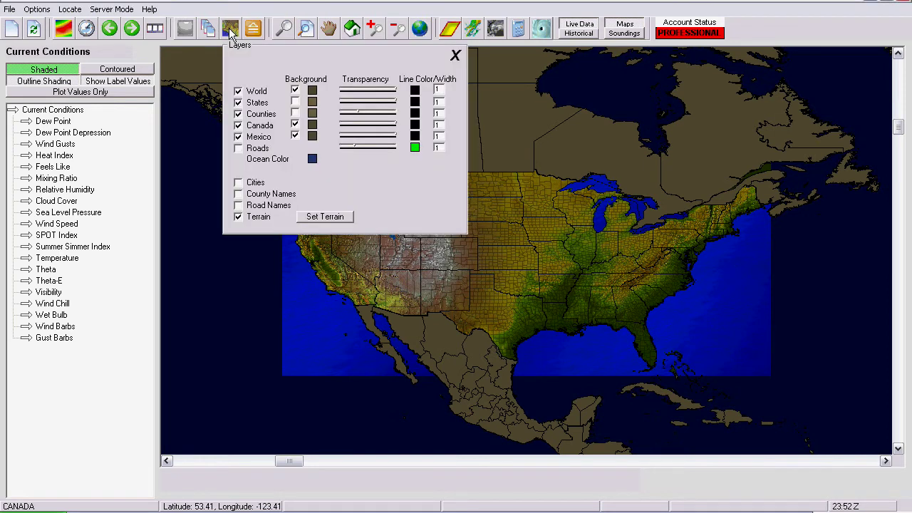
click(295, 103)
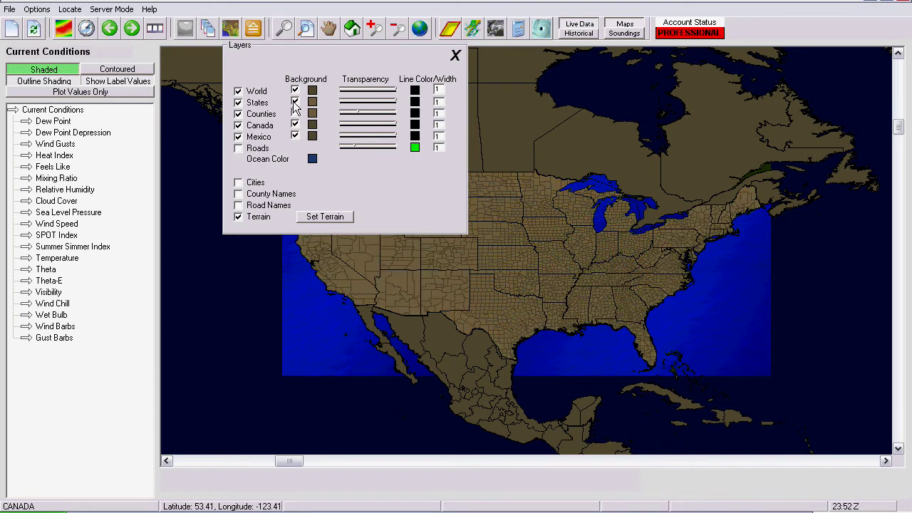
click(456, 56)
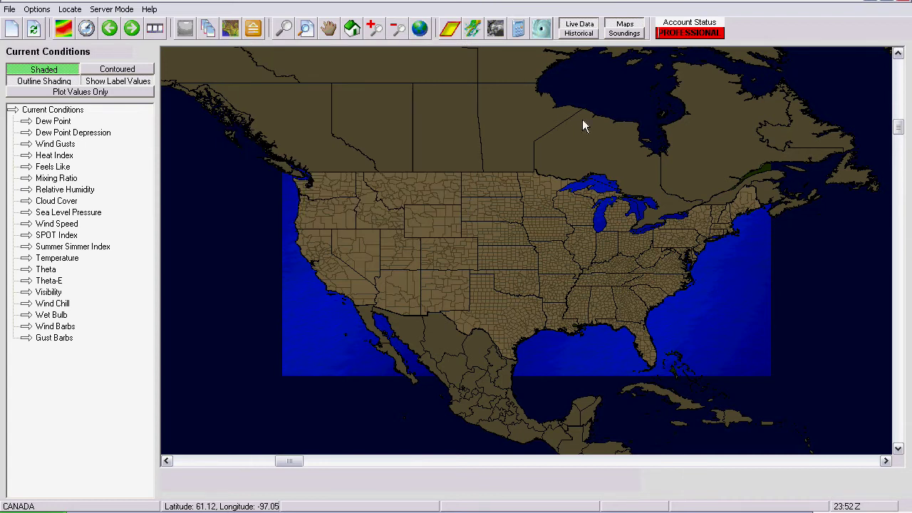
- Remove the state fill so the terrain shows, keeping the Terrain layer enabled
click(231, 30)
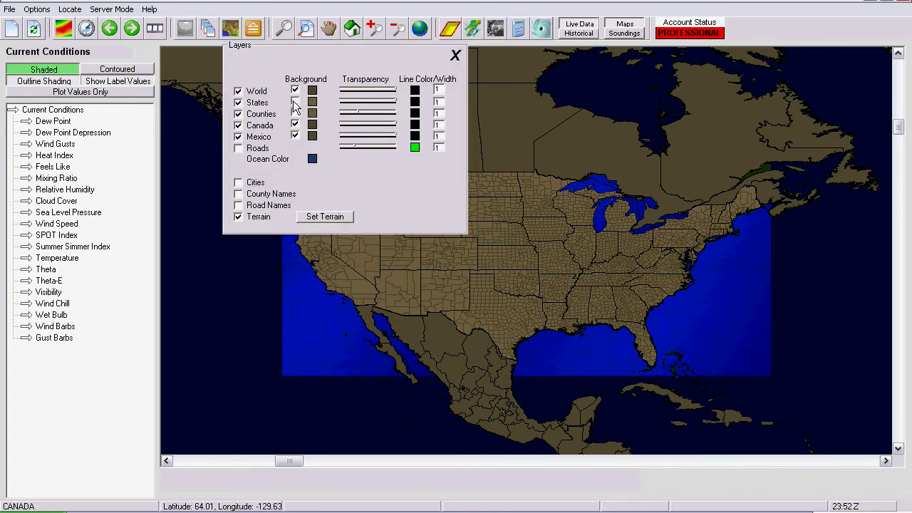
click(294, 101)
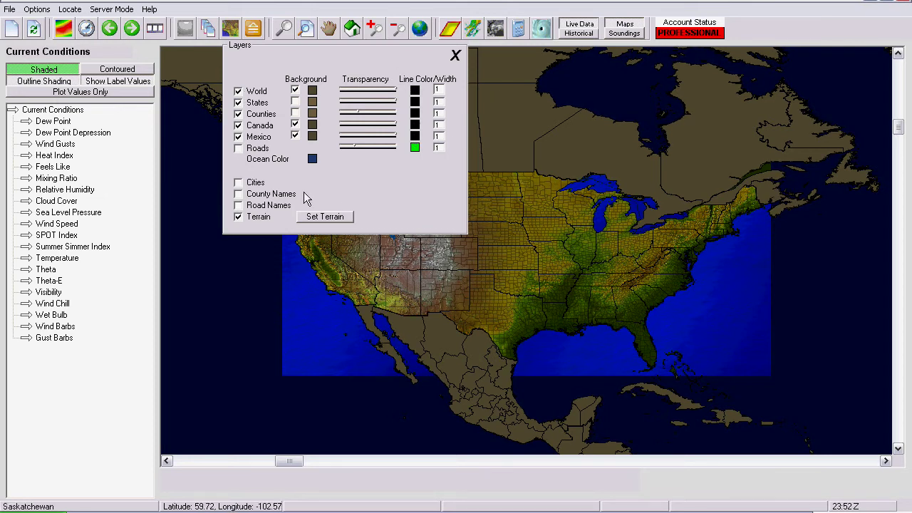
click(239, 221)
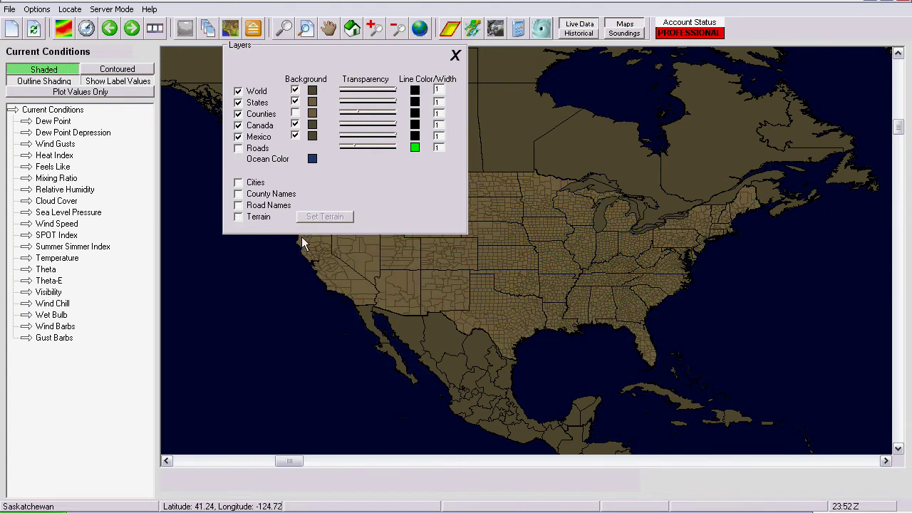
click(239, 219)
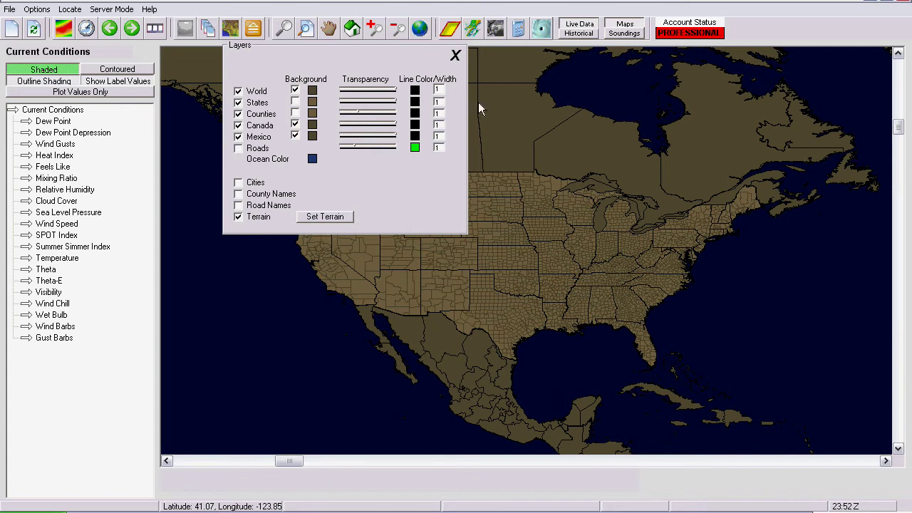
click(456, 57)
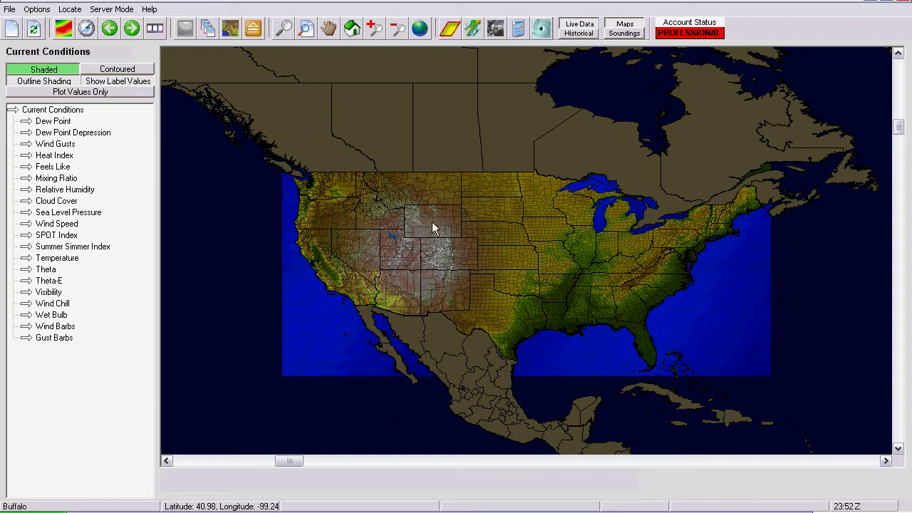
- Zoom from the West Coast into California's dry lake valley, then step back out twice
drag(294, 225, 418, 302)
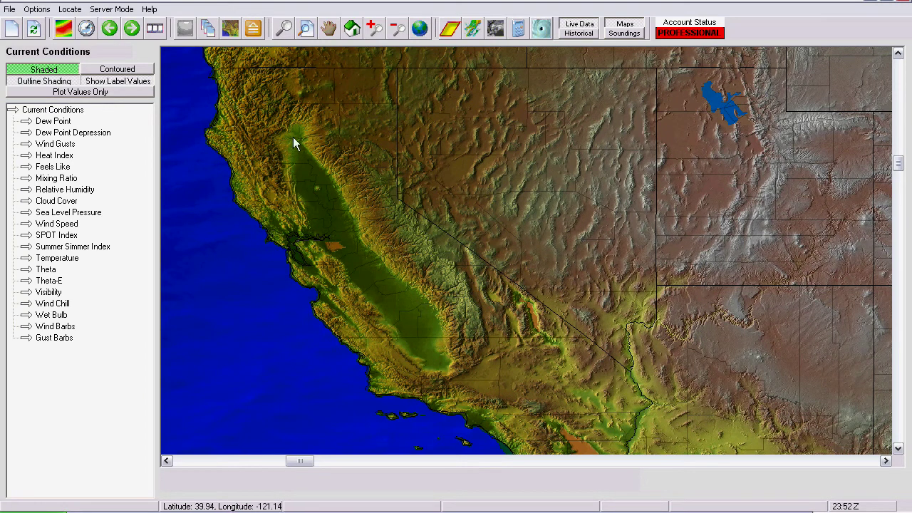
drag(277, 204, 627, 399)
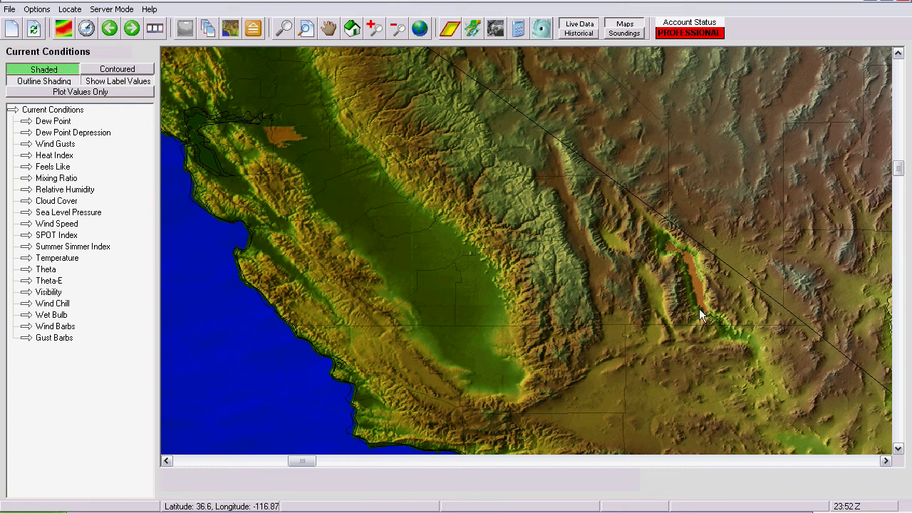
drag(601, 209, 795, 374)
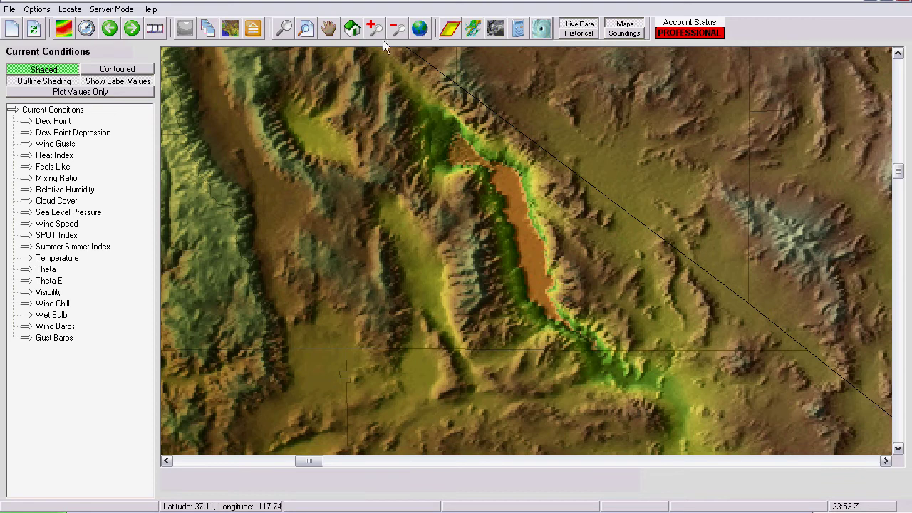
click(397, 29)
click(397, 29)
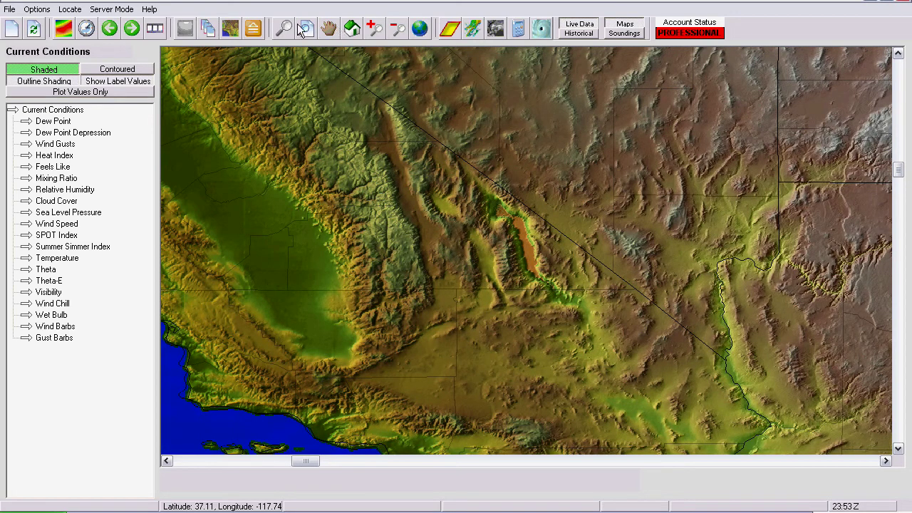
- Pan east across the plateau to centre on Colorado's mountain front
click(654, 282)
click(652, 281)
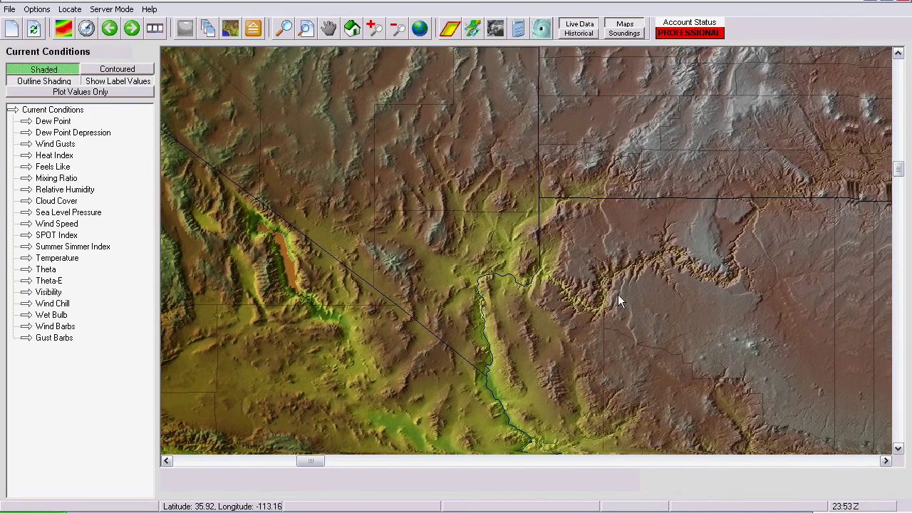
click(618, 295)
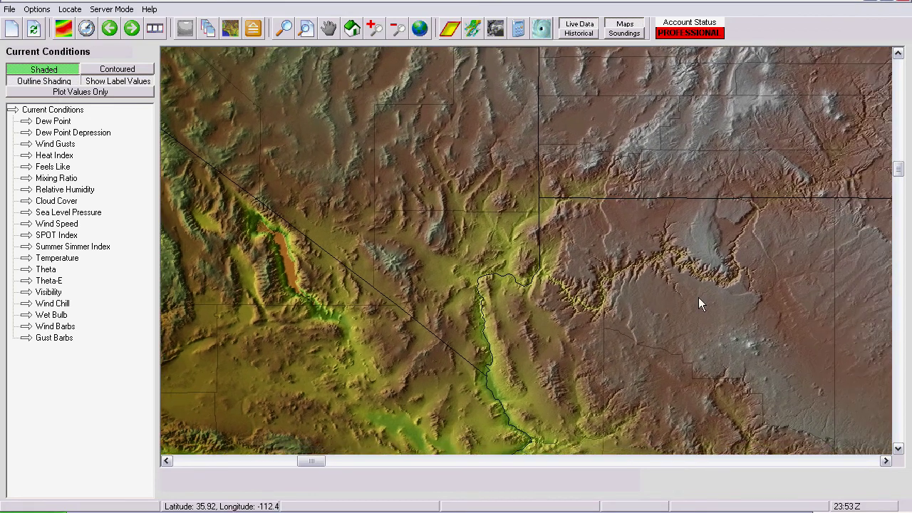
drag(694, 283, 576, 378)
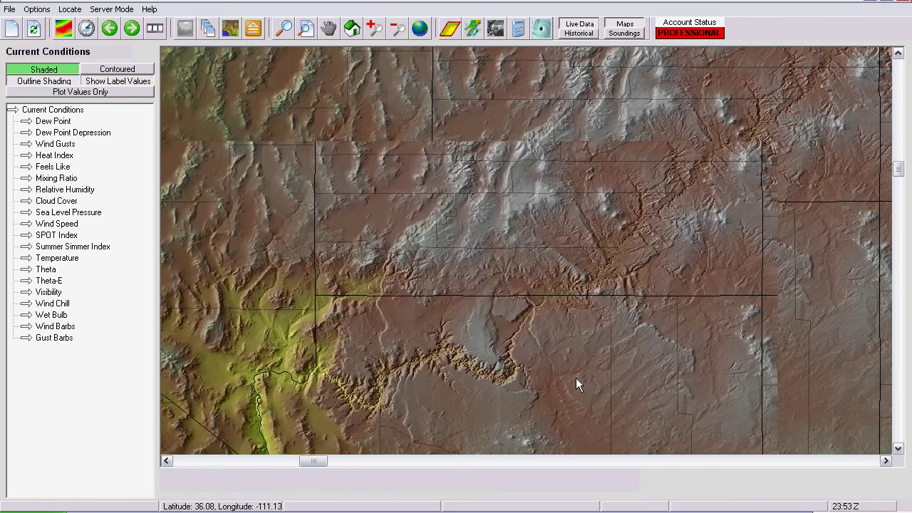
drag(726, 302, 621, 315)
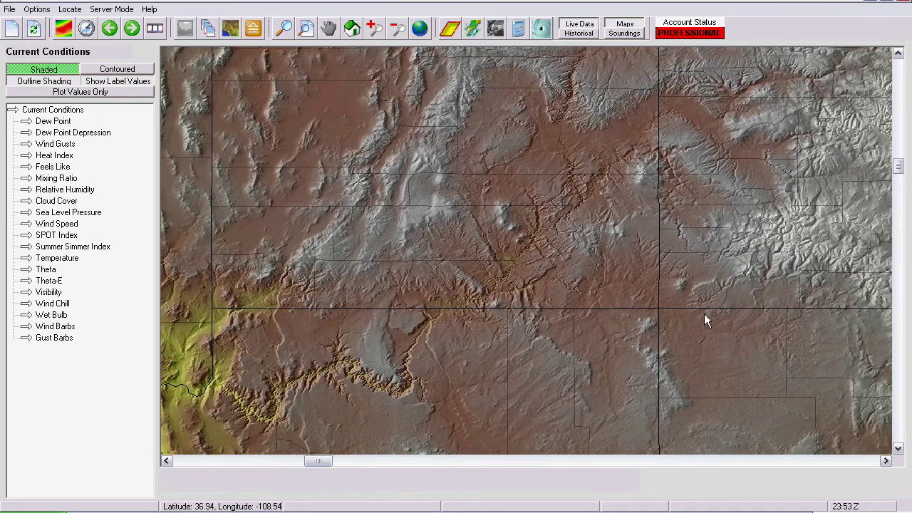
drag(749, 311, 598, 333)
drag(681, 332, 551, 354)
drag(694, 332, 584, 384)
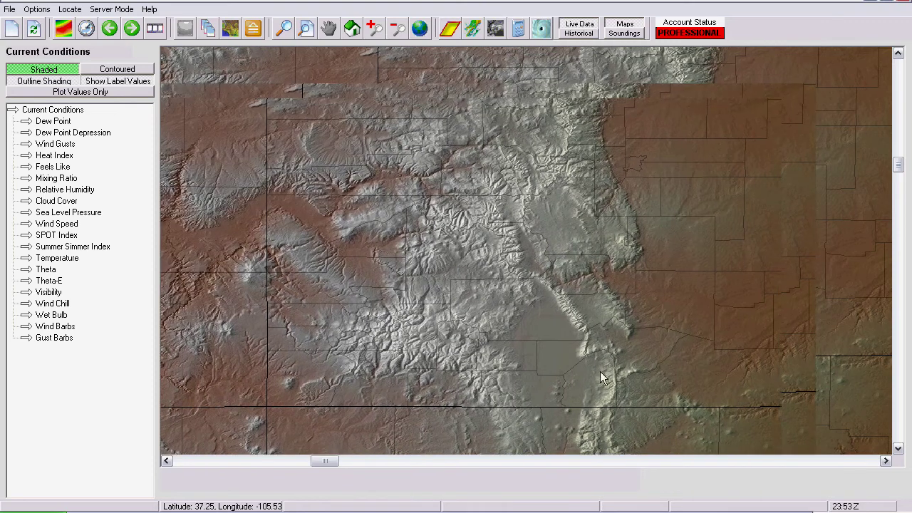
drag(687, 336, 601, 364)
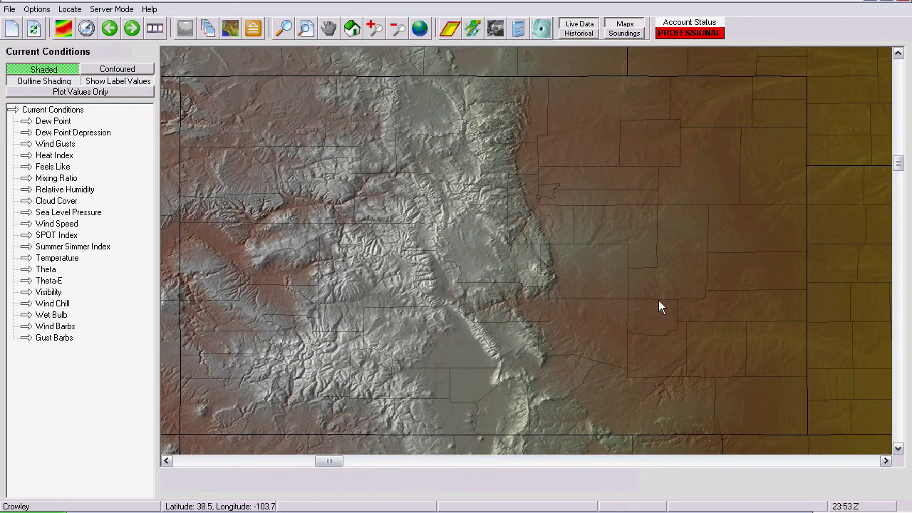
- Install the green-and-brown shaded-relief background without restarting, then zoom out two steps
click(230, 27)
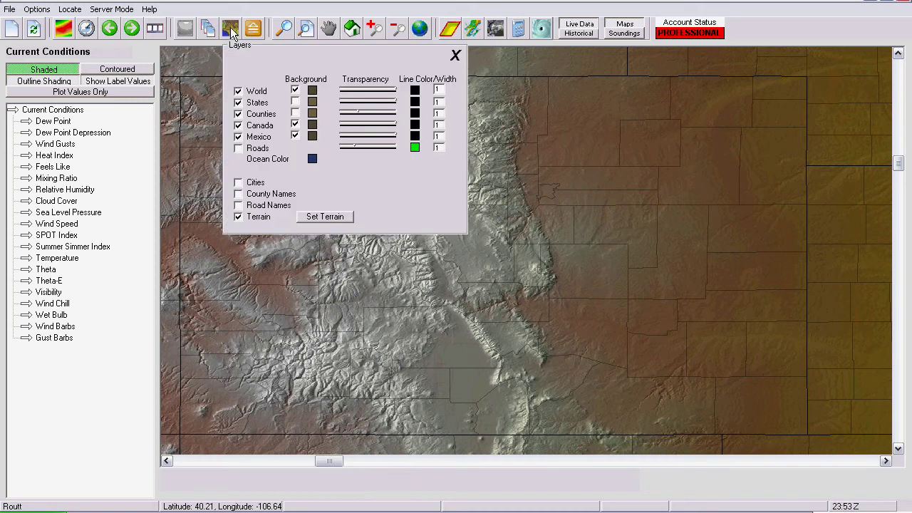
click(346, 217)
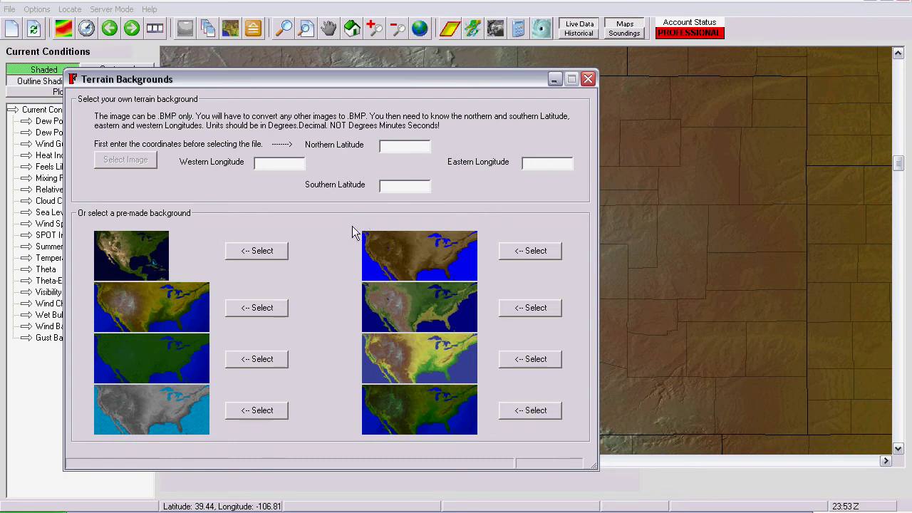
click(255, 306)
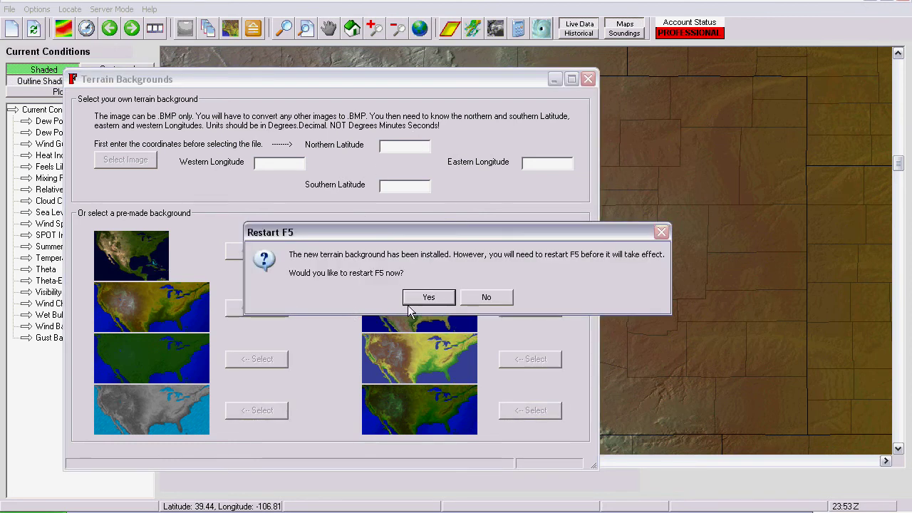
click(485, 298)
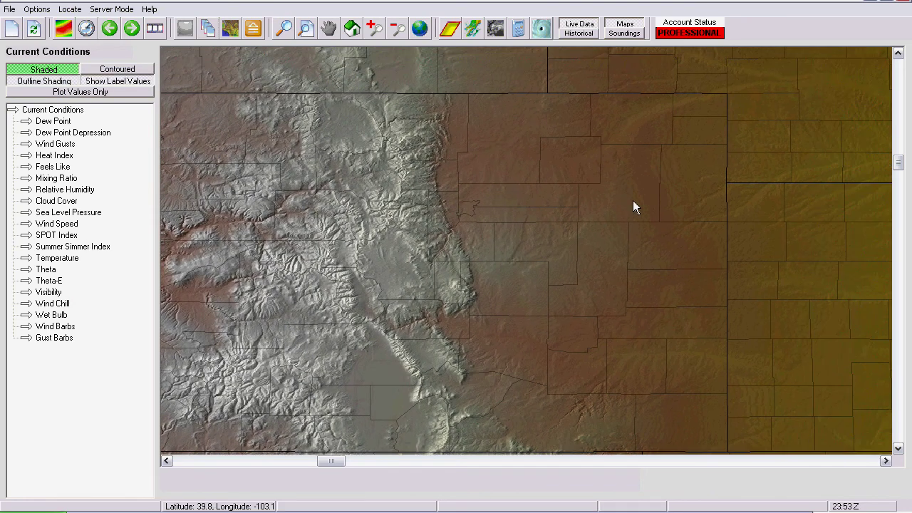
click(393, 25)
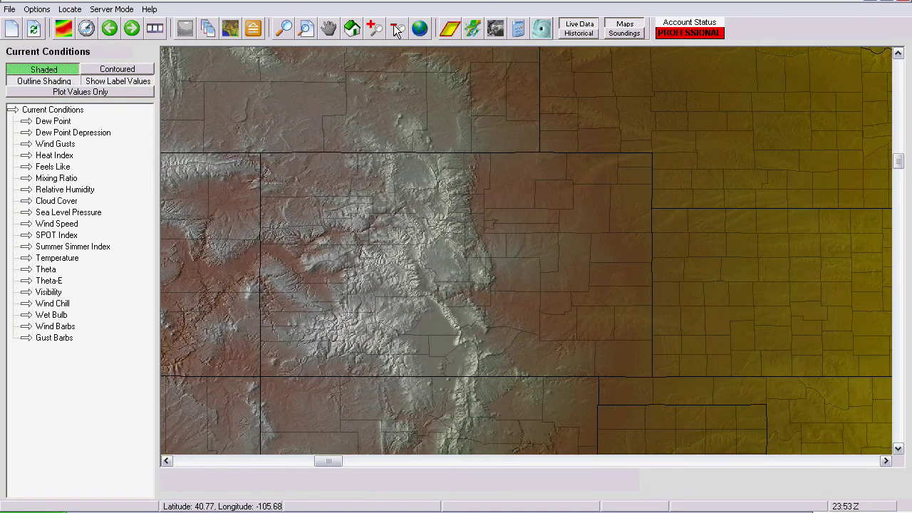
click(394, 24)
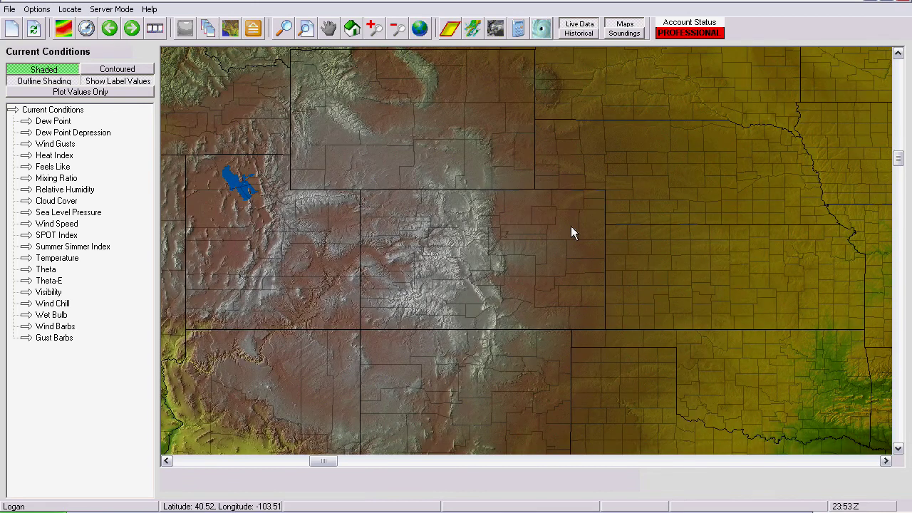